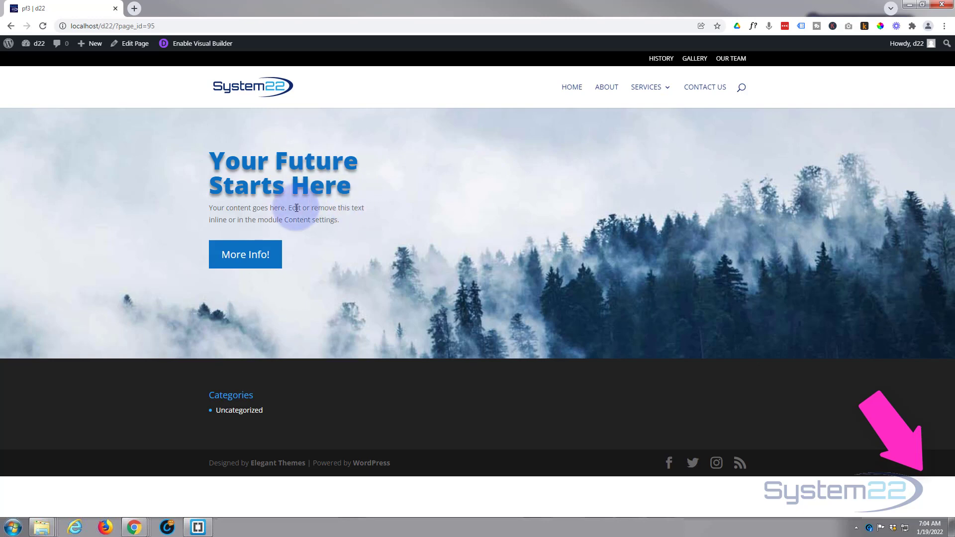
- Preview the popup form, then create the page 'Popup form' and open it in Divi Builder
click(241, 256)
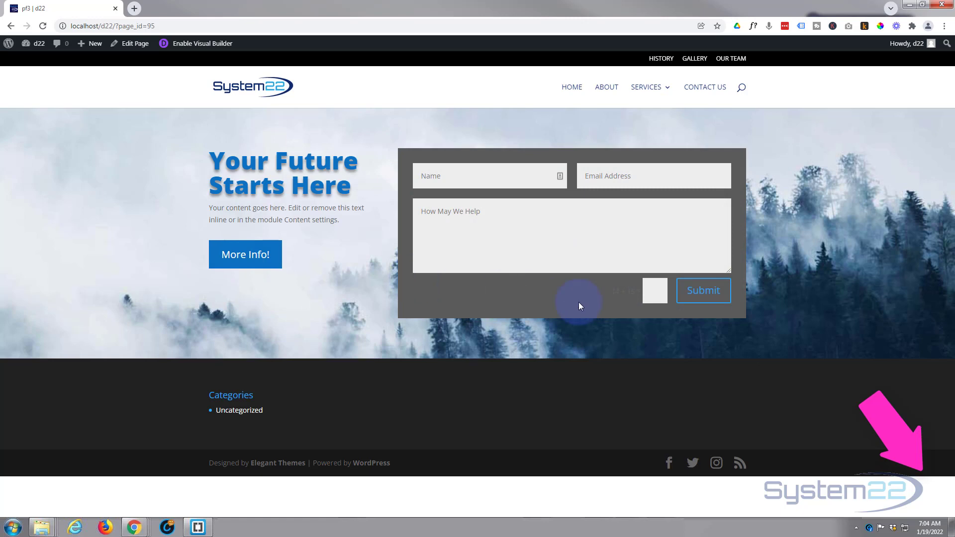
click(252, 255)
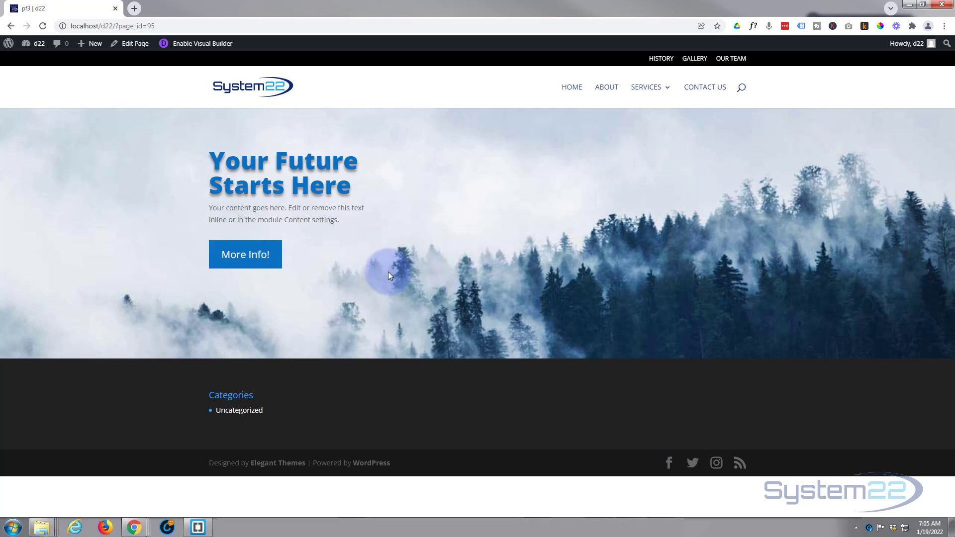
mouse_move(89, 46)
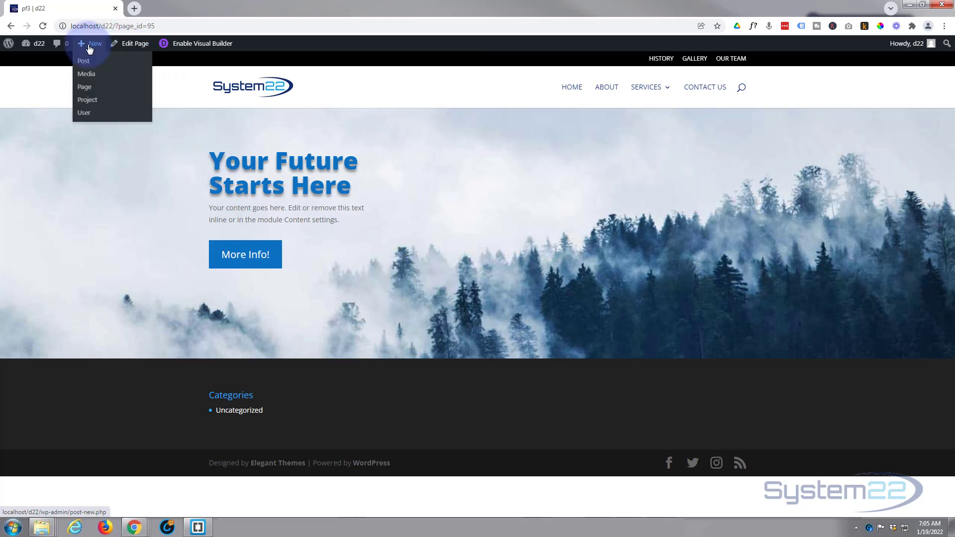
ctrl+click(85, 94)
click(166, 9)
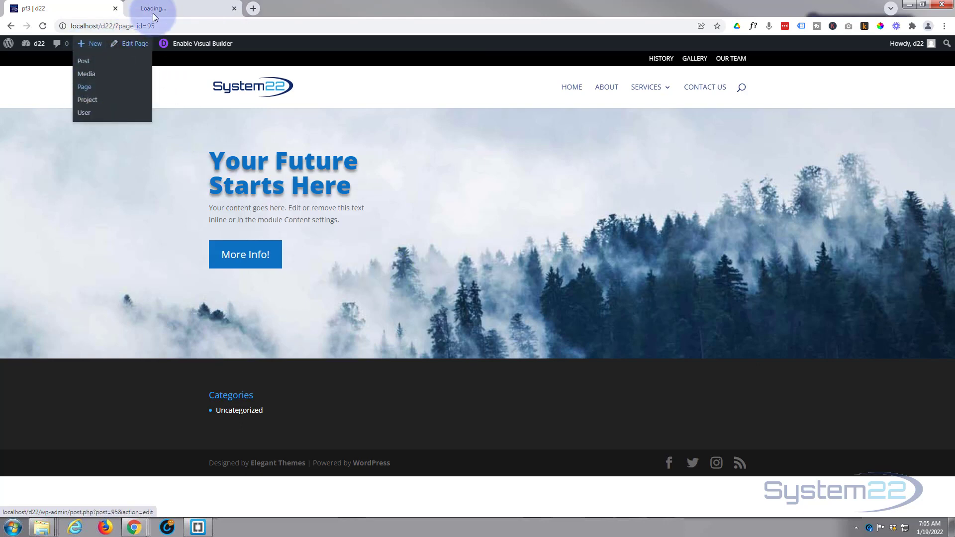
text(Popup form)
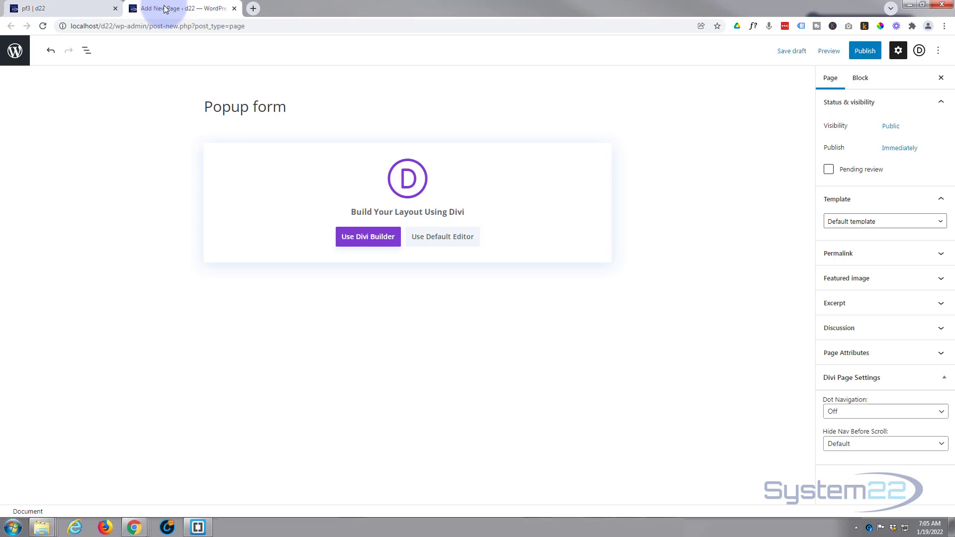
click(356, 241)
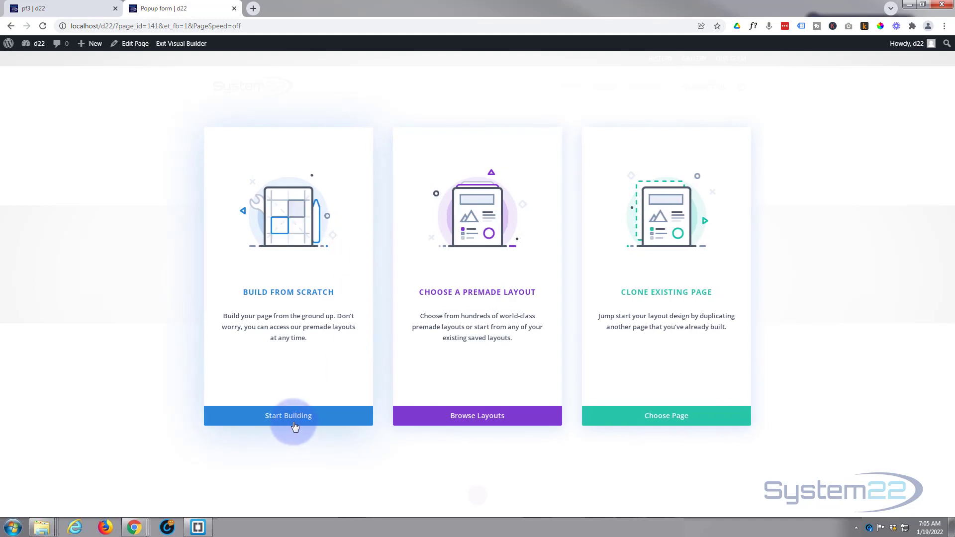
- Start from scratch, add a two-column row and insert a Blurb in the left column
click(294, 420)
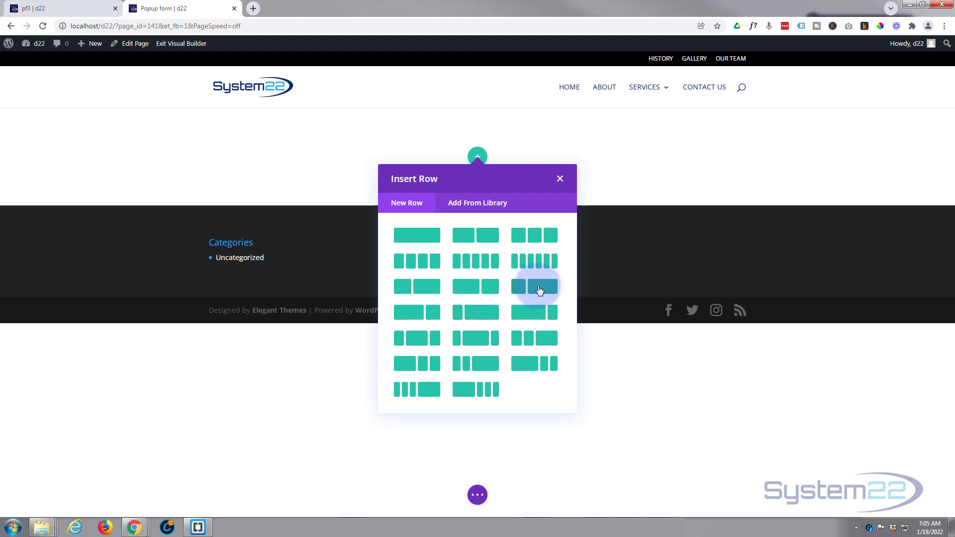
click(427, 289)
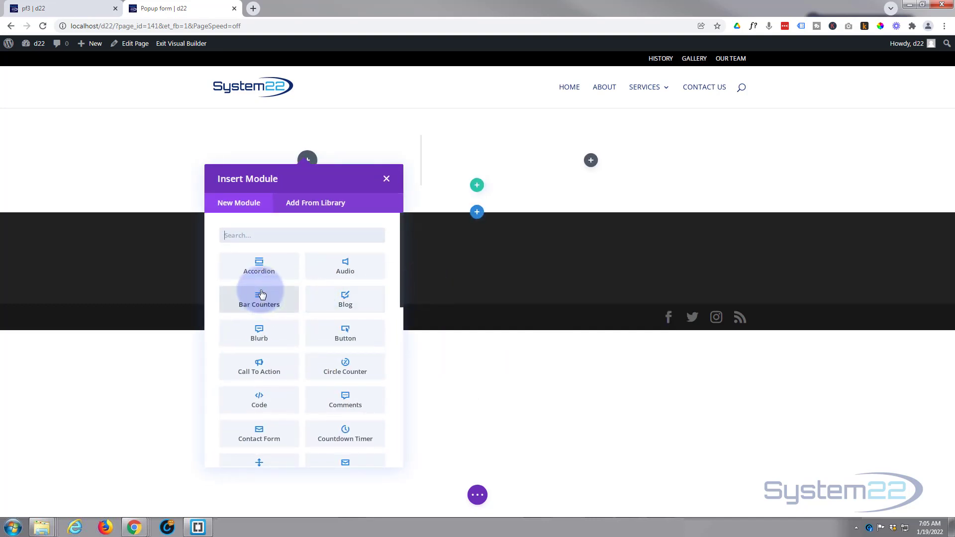
click(259, 334)
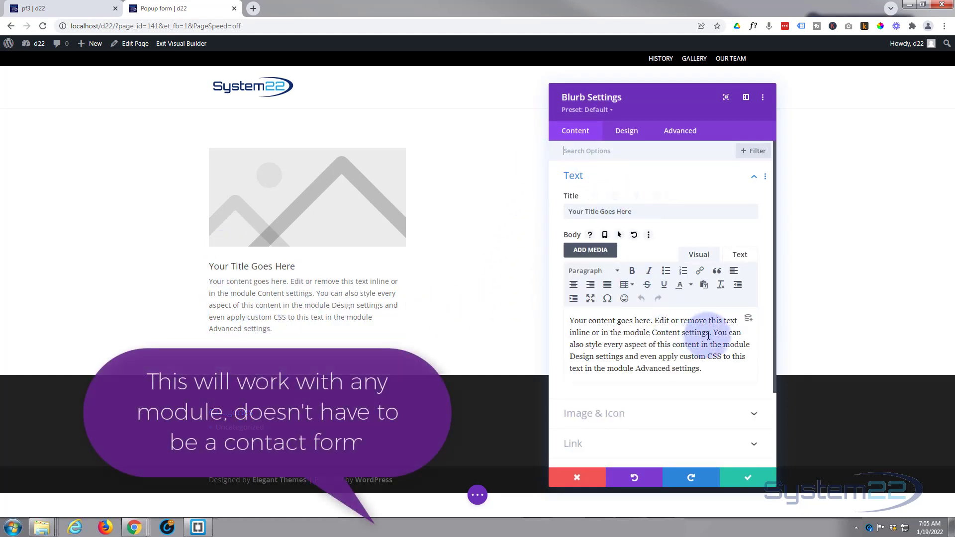
- Trim the blurb body to one sentence and remove its placeholder image
drag(713, 332, 729, 371)
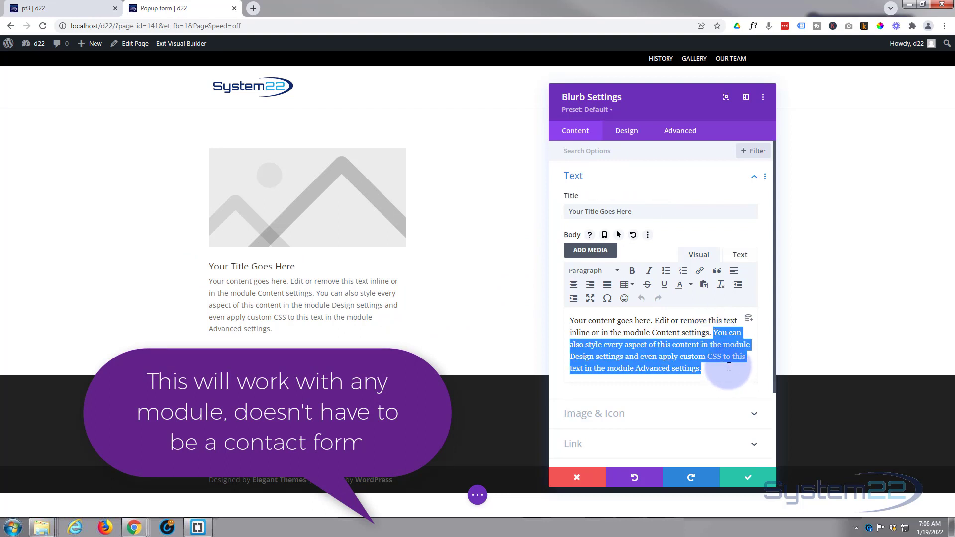
key(BackSpace)
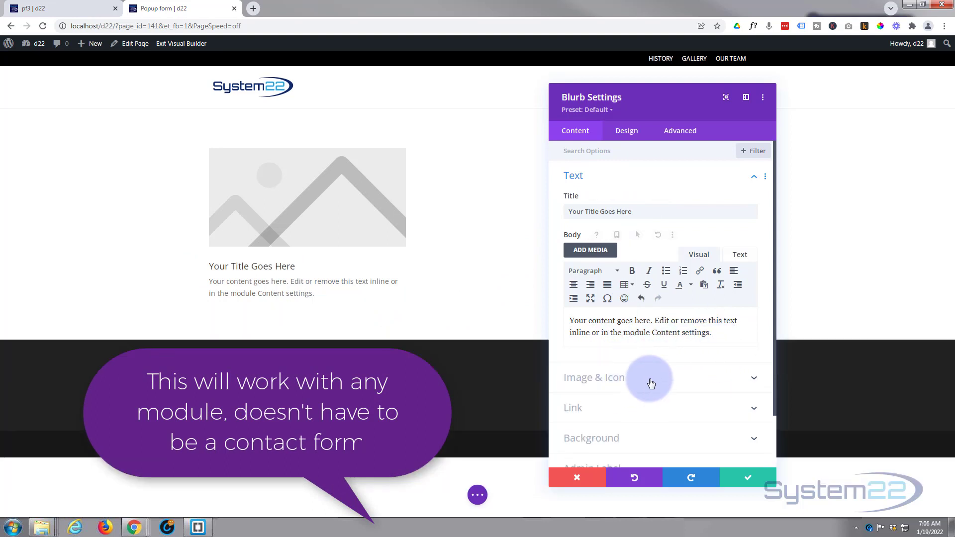
click(651, 383)
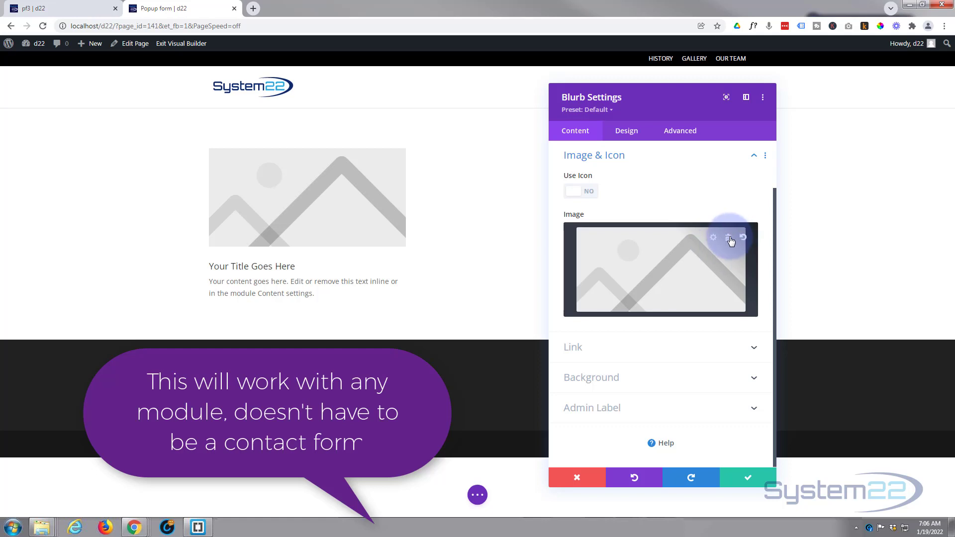
click(729, 239)
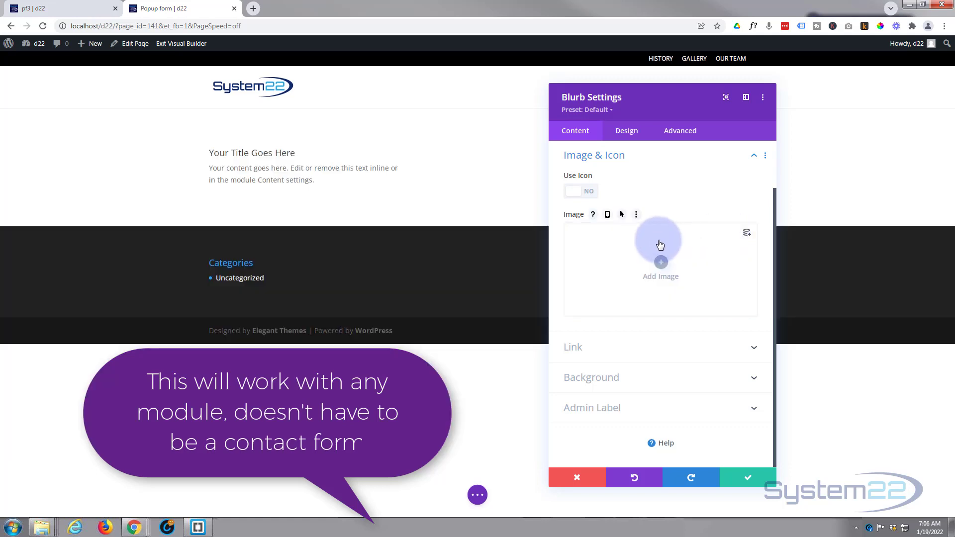
click(627, 134)
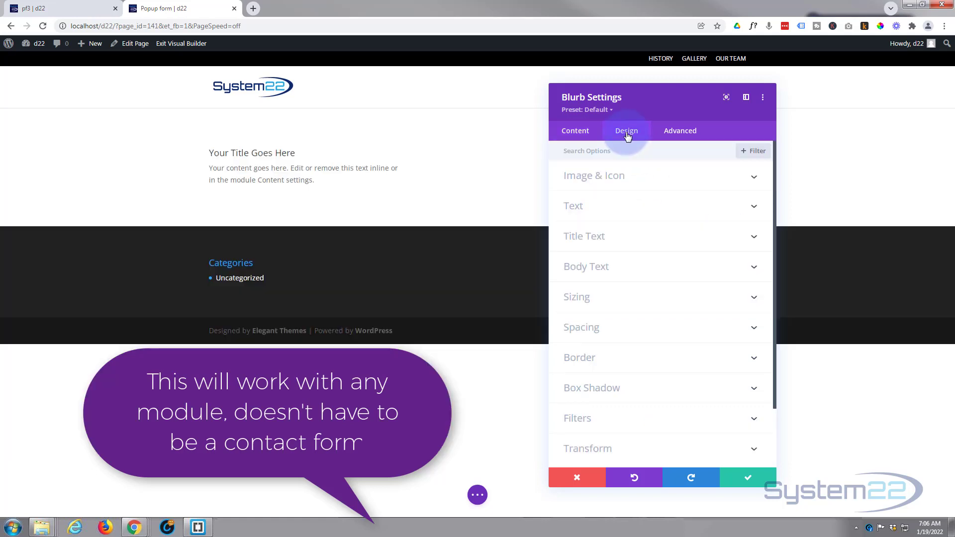
- Make the blurb title blue, Bold, 40px with a drop text shadow, and save the blurb
click(602, 242)
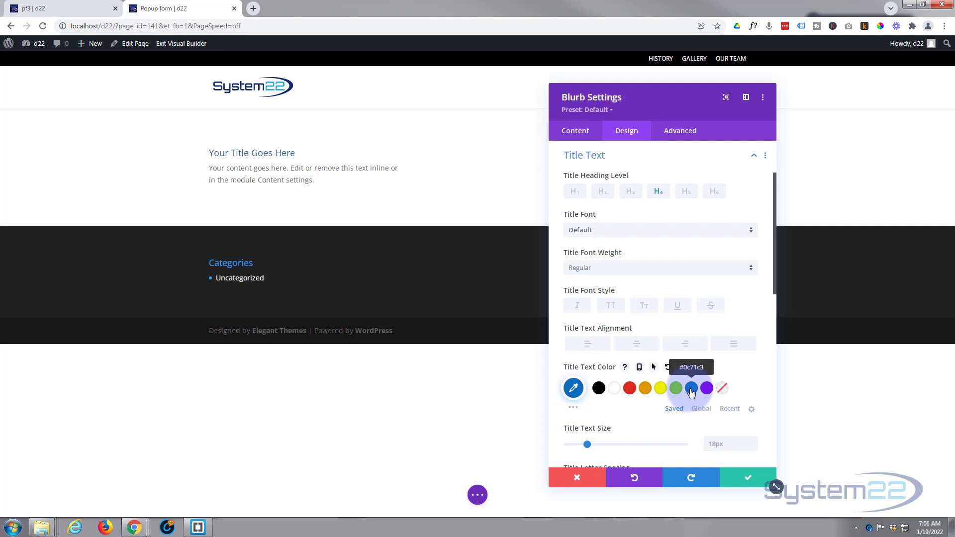
click(607, 268)
click(611, 330)
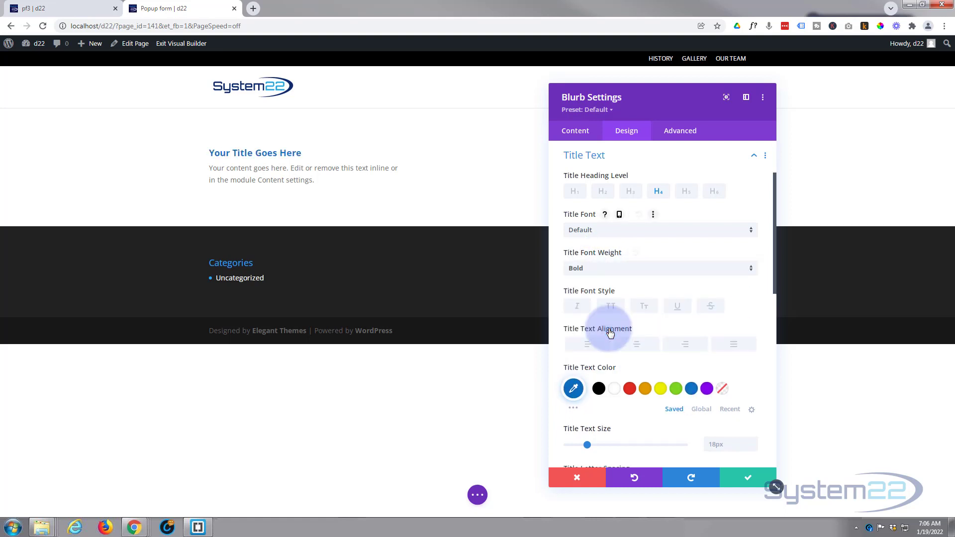
drag(589, 441, 615, 448)
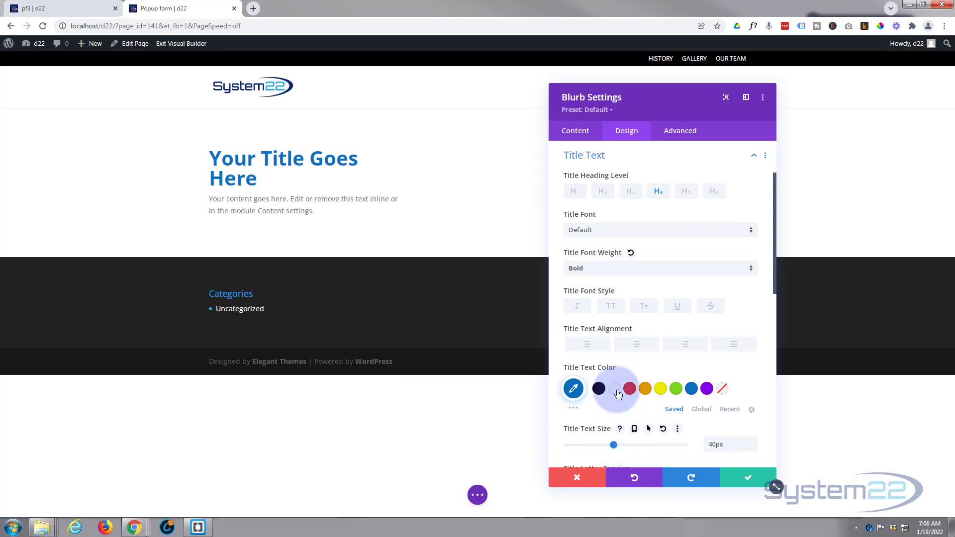
scroll(617, 393, down, 3)
scroll(627, 373, down, 3)
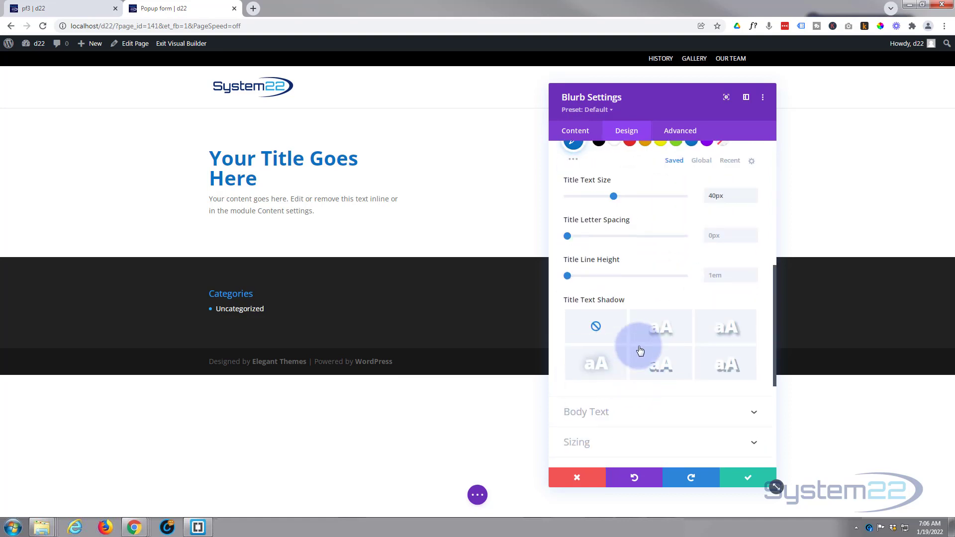
click(656, 329)
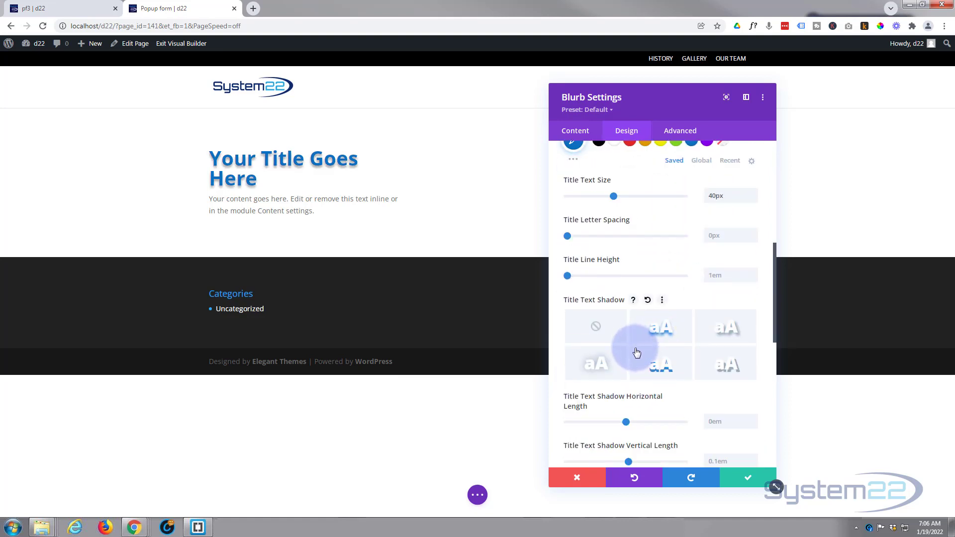
click(748, 479)
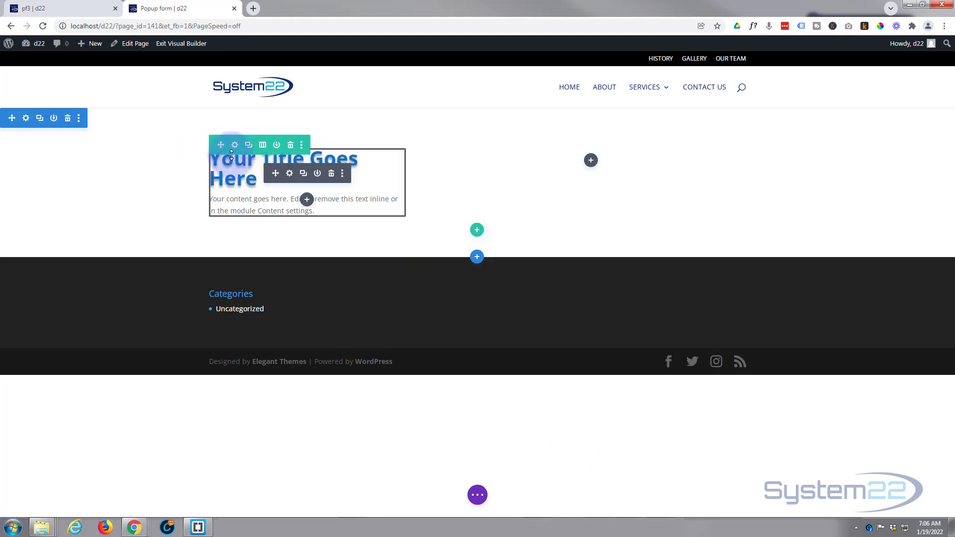
- Set the foggy forest photo n7.jpg as the section's background image and save the section
click(26, 119)
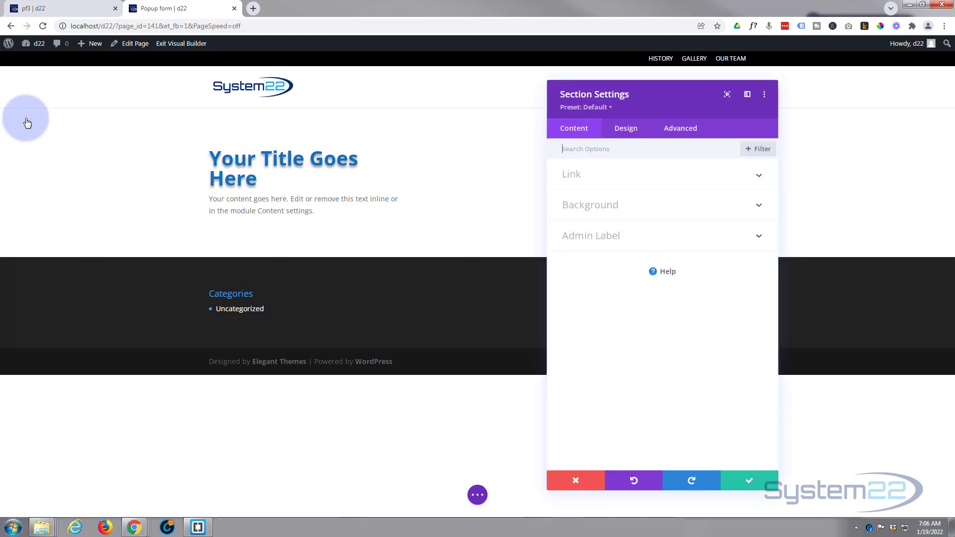
click(628, 217)
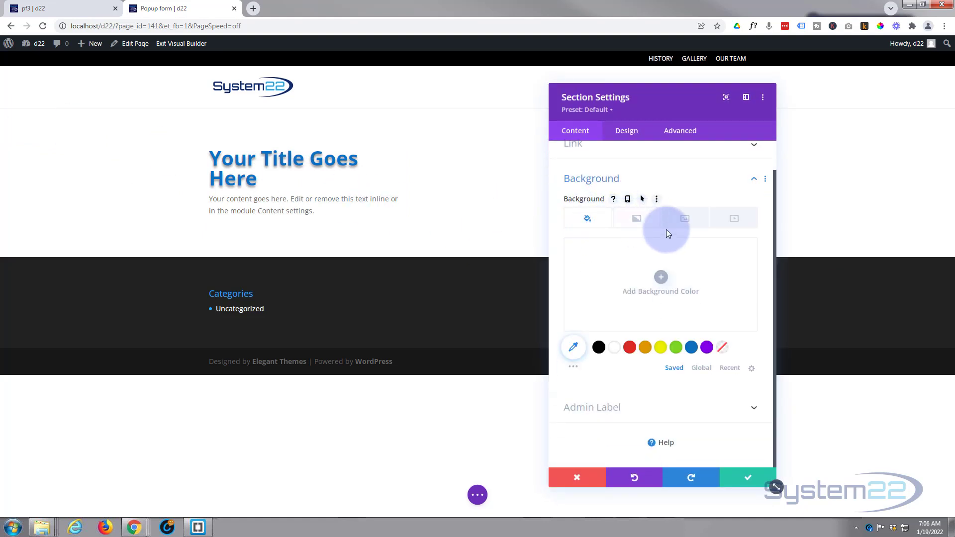
click(685, 223)
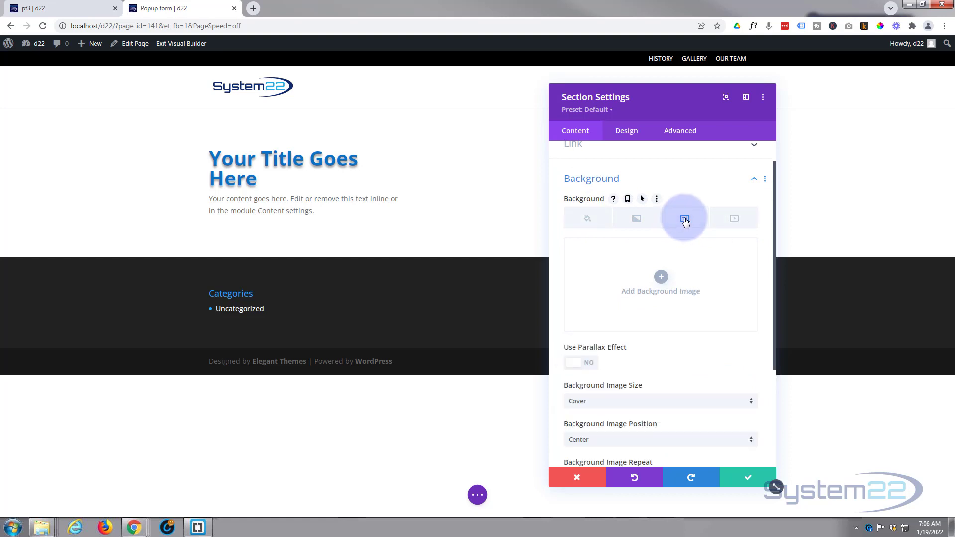
click(662, 277)
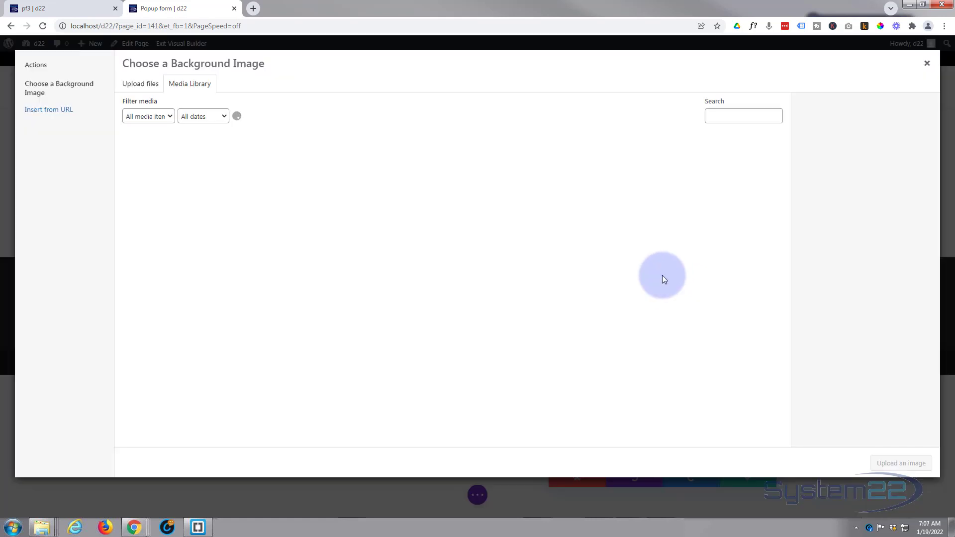
click(236, 173)
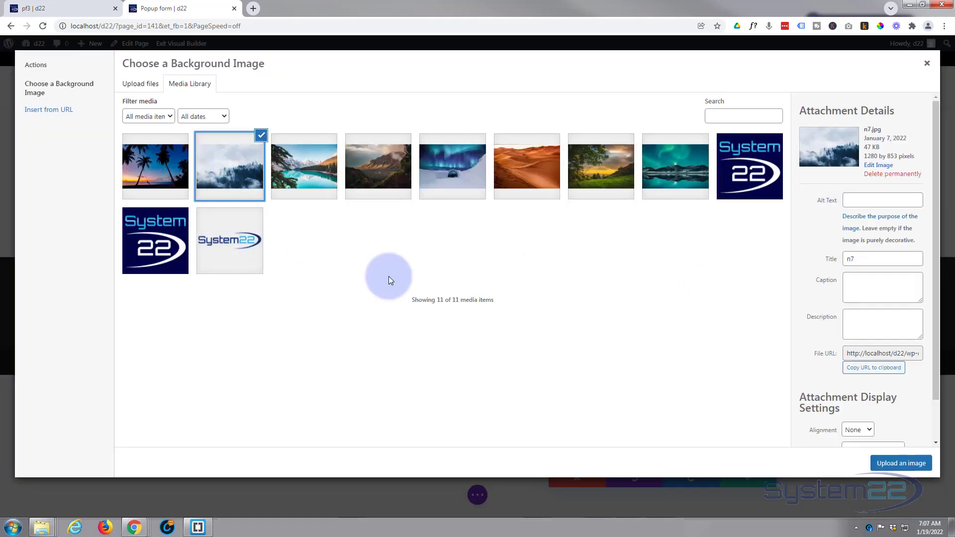
click(907, 464)
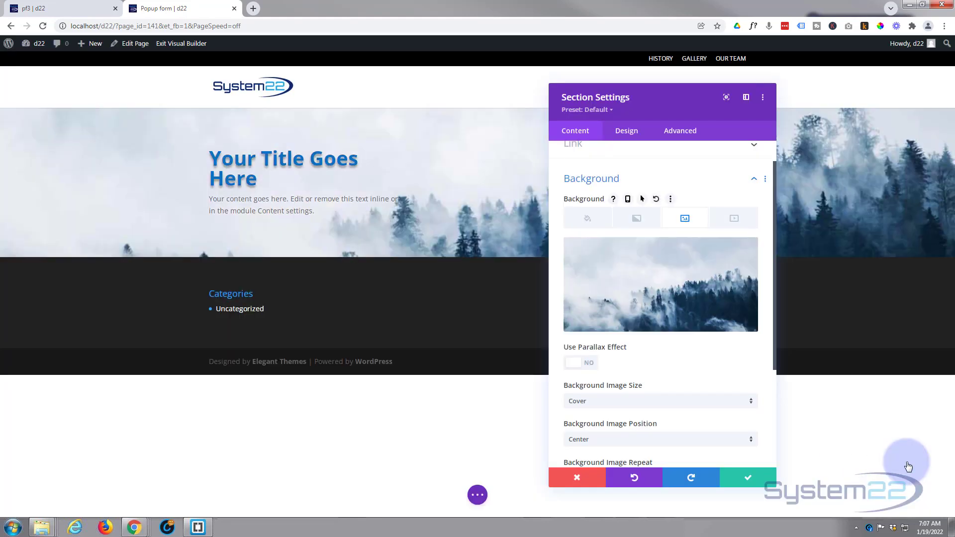
click(750, 478)
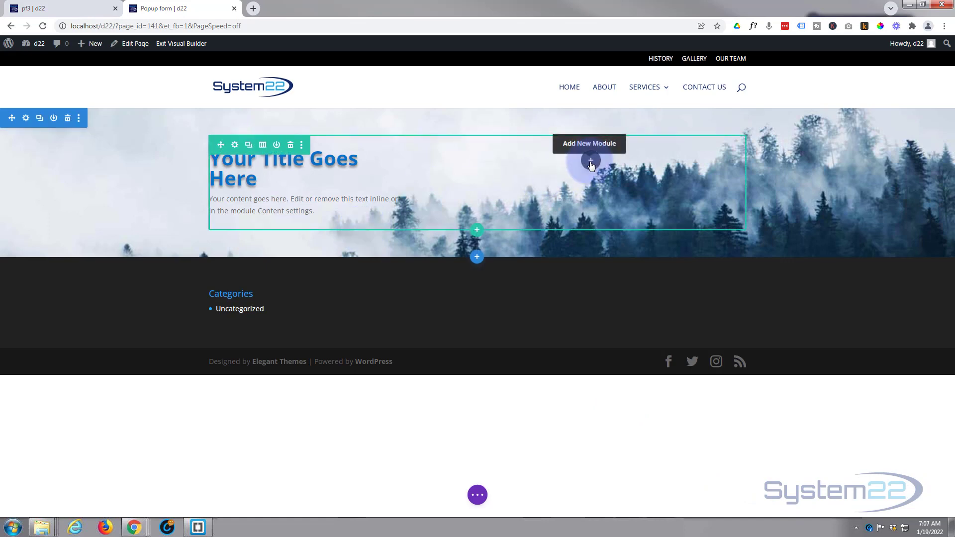
- Insert a Contact Form module into the hero row and dock its settings panel
click(591, 162)
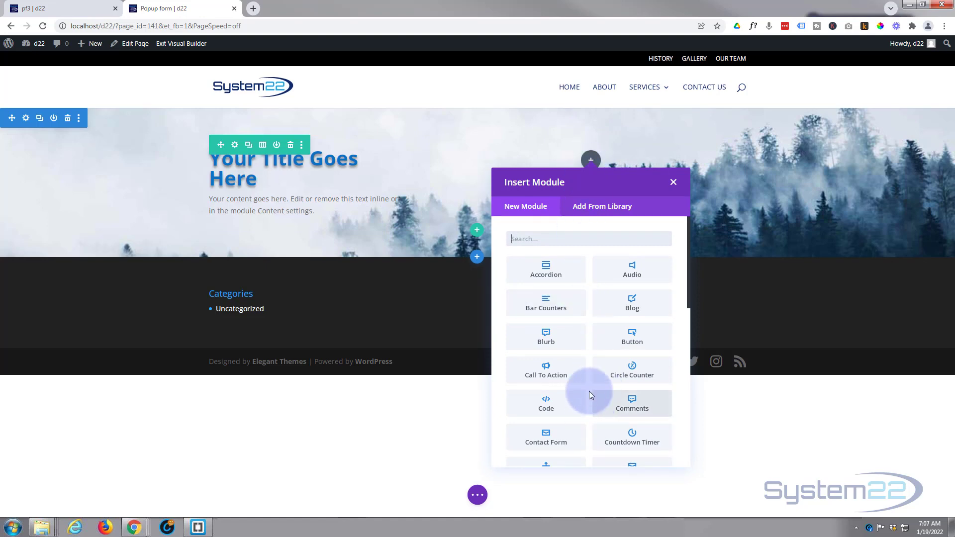
scroll(589, 391, down, 1)
click(565, 390)
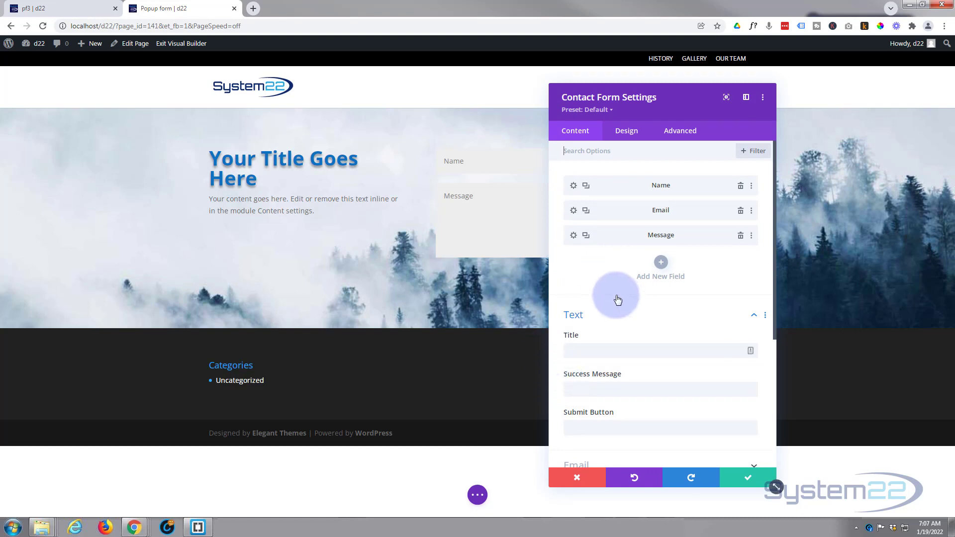
drag(654, 99, 598, 85)
- Review the form's success message, recipient email address and redirect options
scroll(559, 264, down, 5)
scroll(604, 337, up, 2)
scroll(603, 344, up, 2)
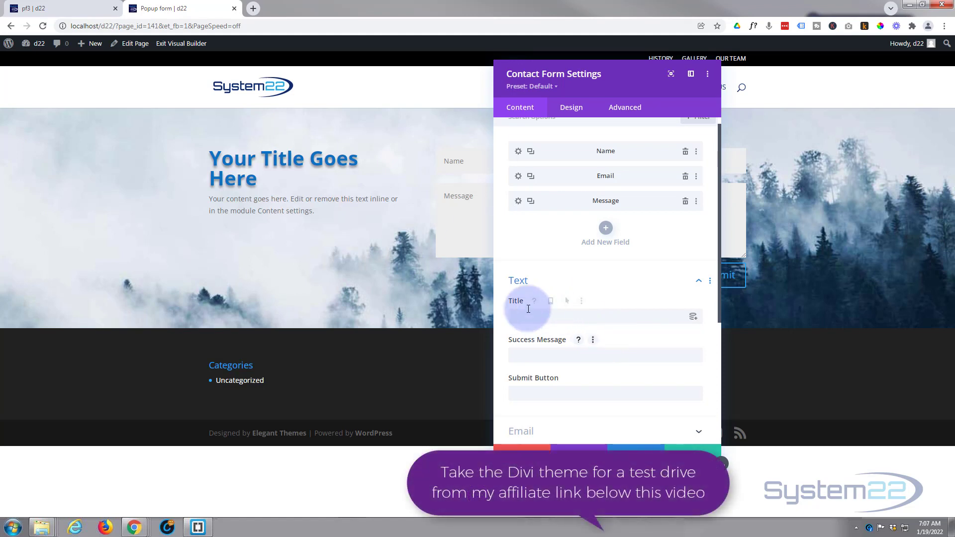
scroll(567, 351, down, 1)
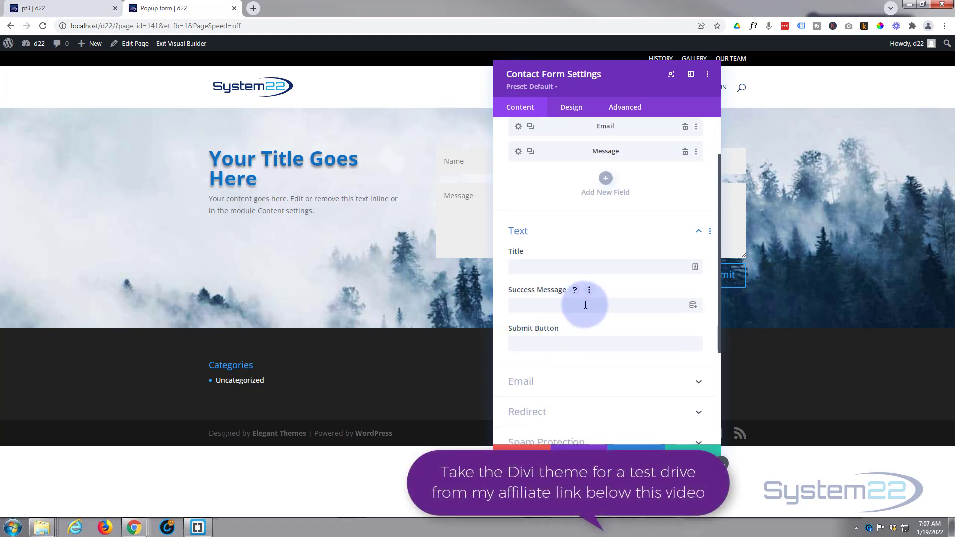
click(552, 306)
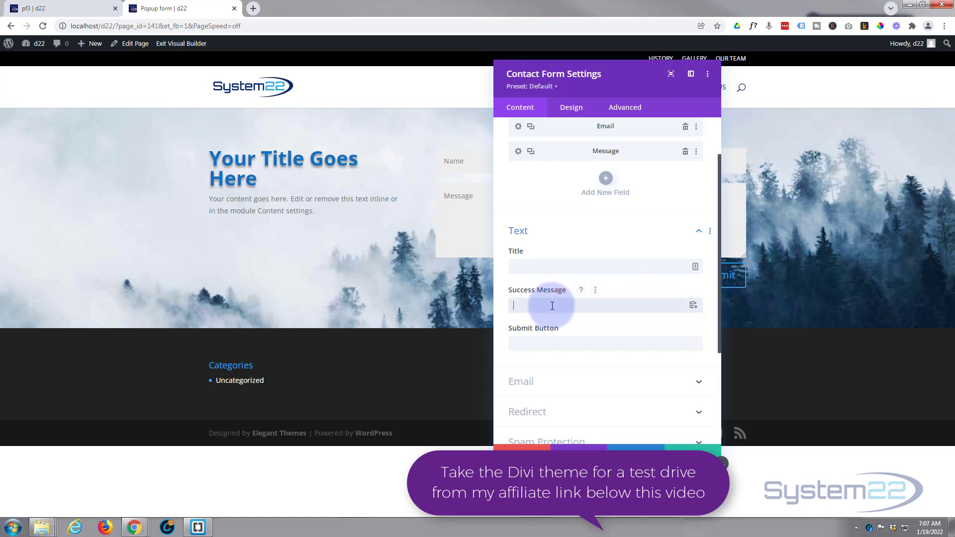
drag(621, 88, 285, 110)
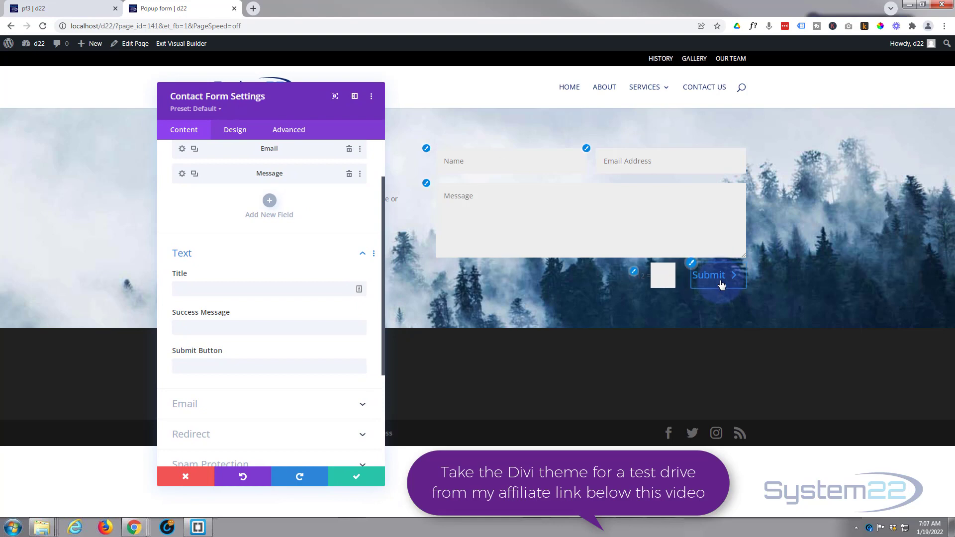
scroll(304, 365, down, 2)
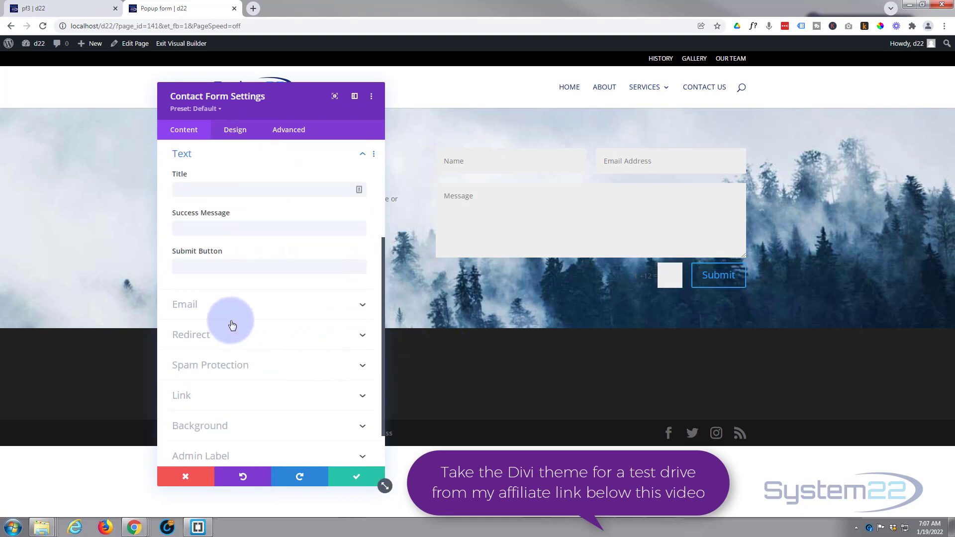
click(258, 312)
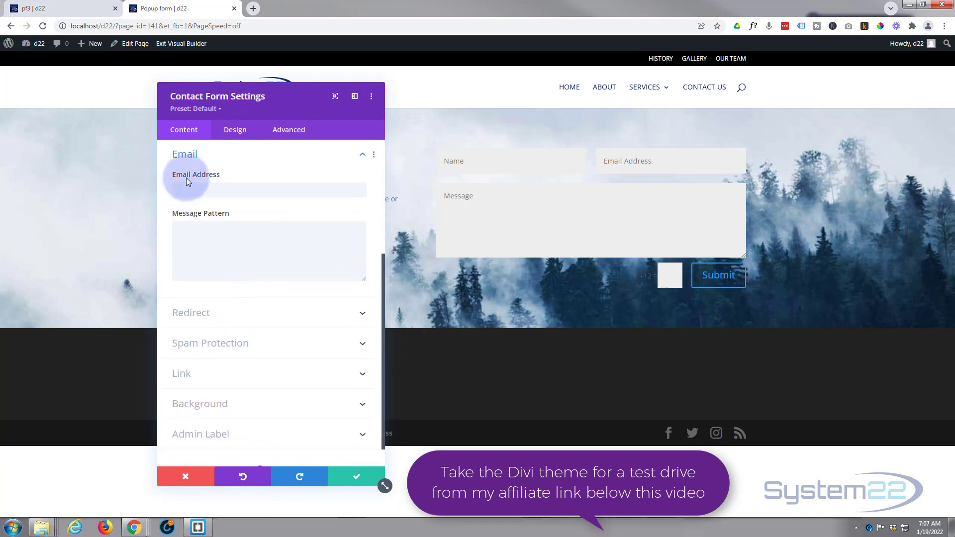
click(182, 189)
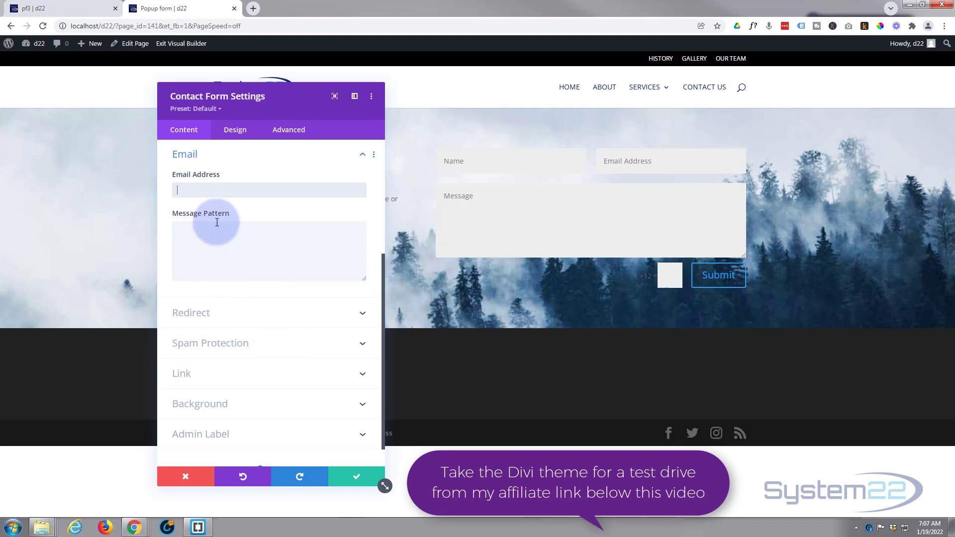
click(301, 319)
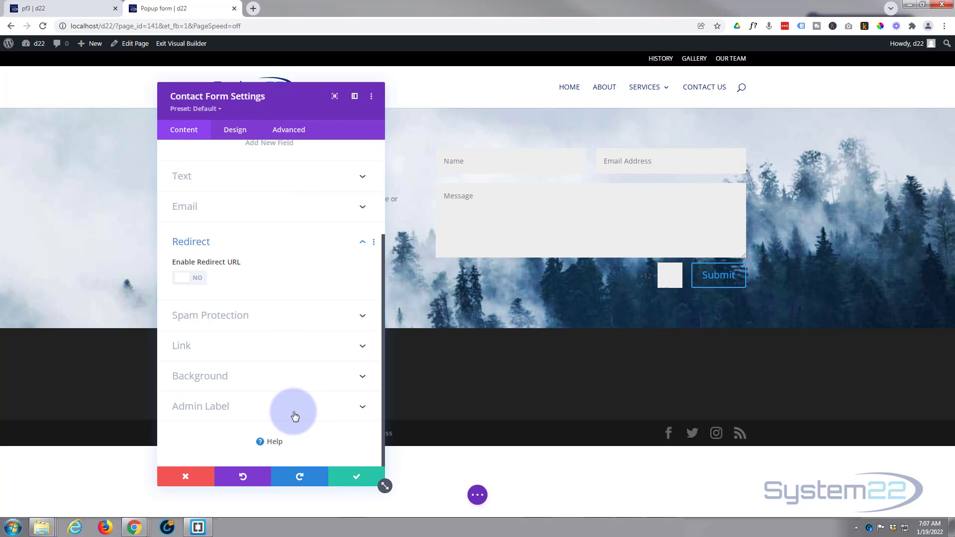
- Give the contact form a blue background, then darken it to navy #002949
click(269, 378)
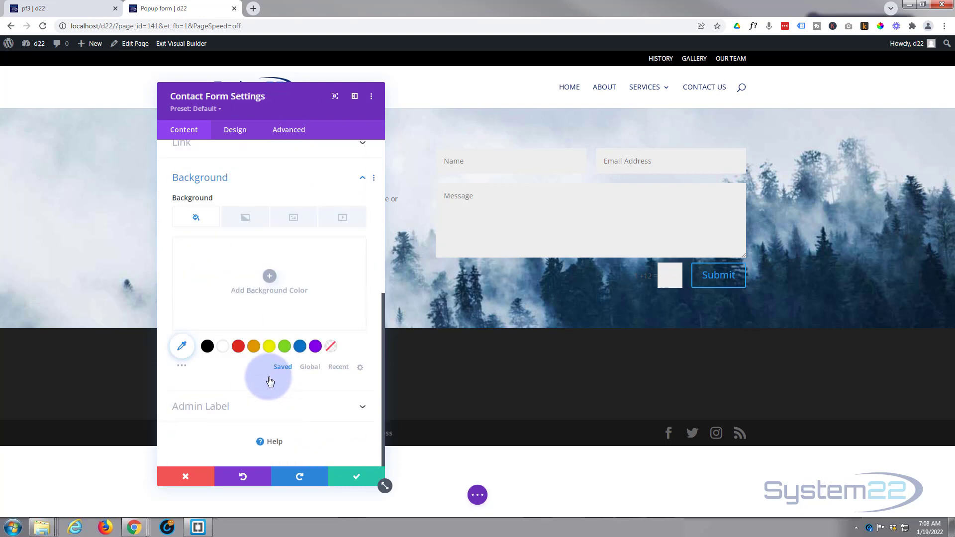
click(300, 348)
click(250, 301)
drag(284, 253, 286, 308)
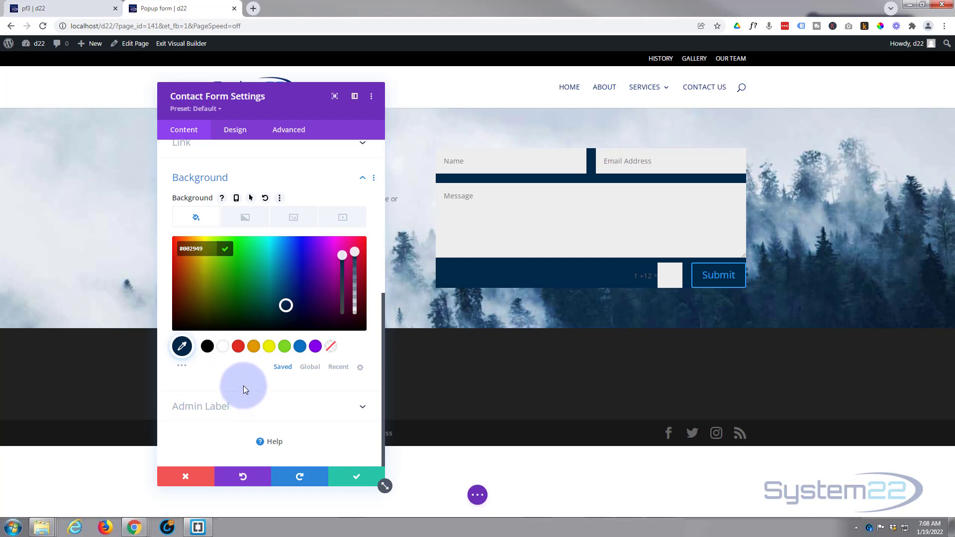
- Set 50px padding on the form's top and left, linking bottom and right to match
click(236, 131)
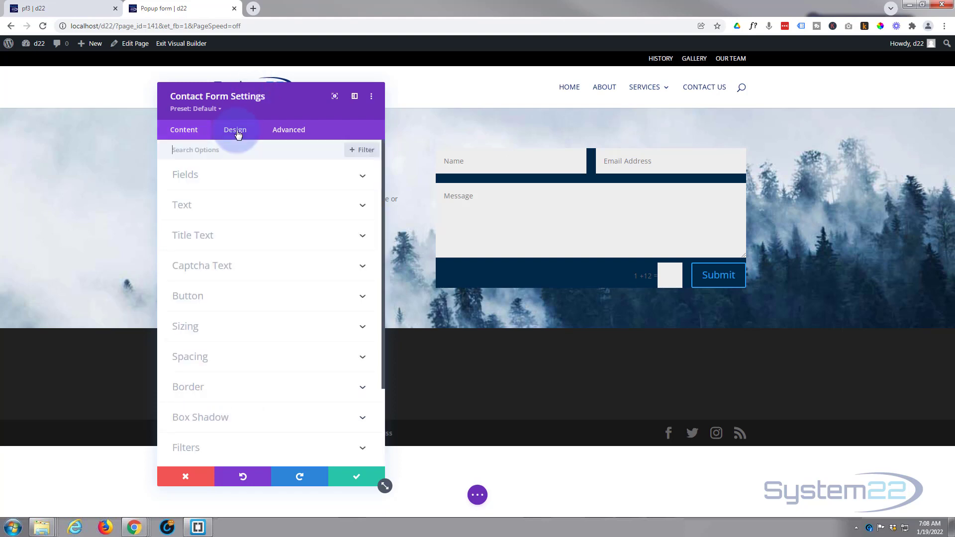
click(250, 357)
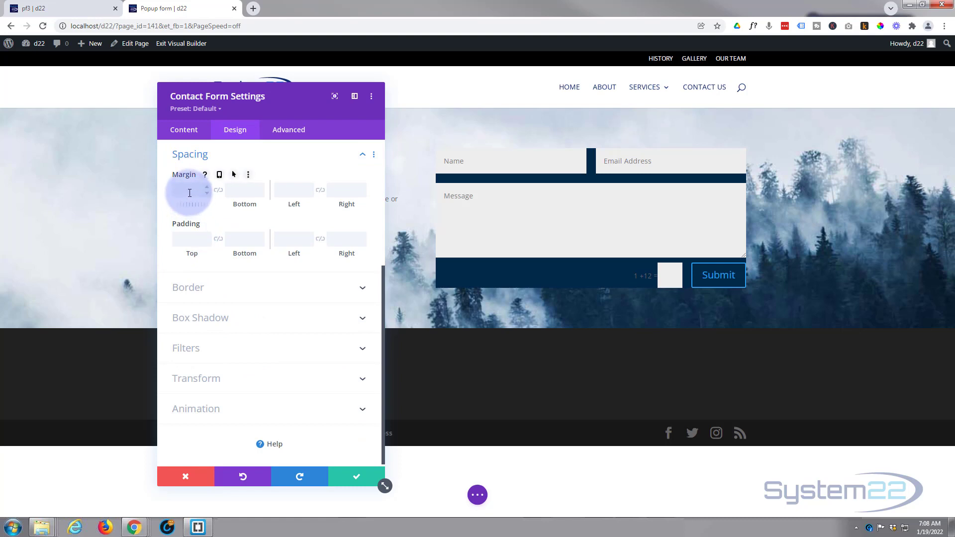
click(186, 240)
text(50)
click(206, 194)
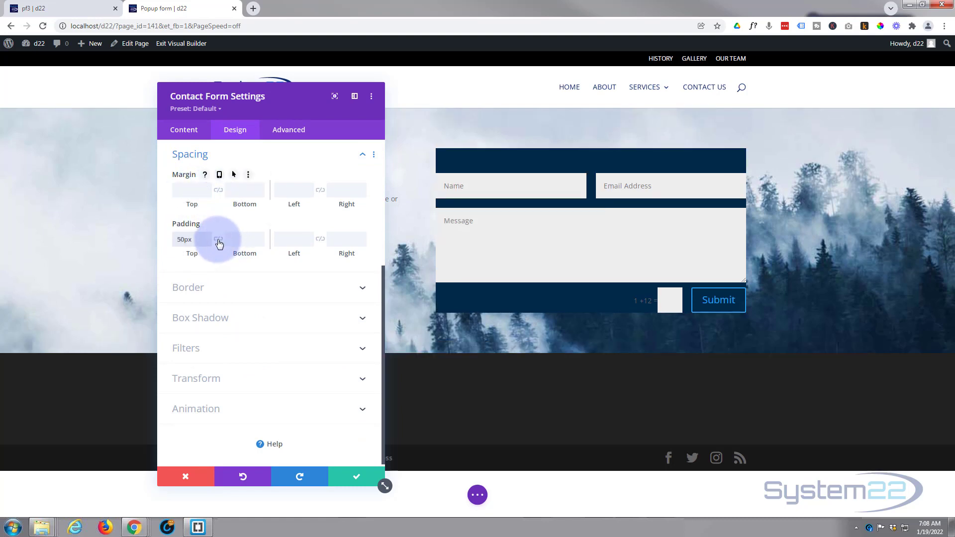
click(219, 243)
click(293, 240)
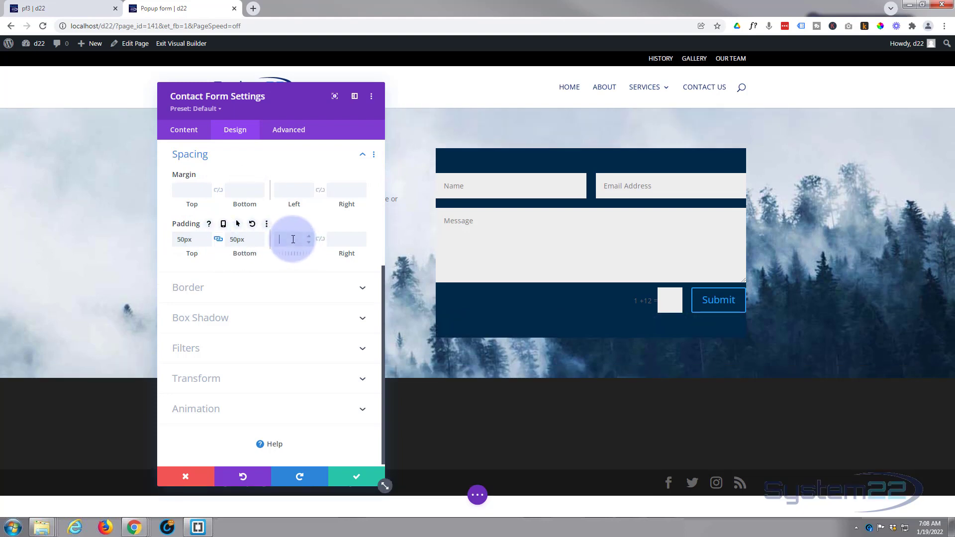
text(50)
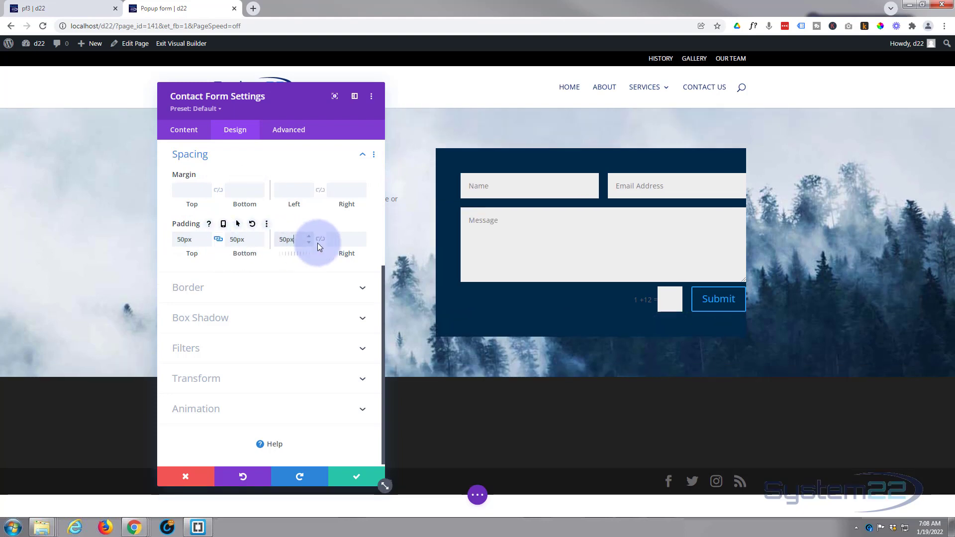
click(321, 241)
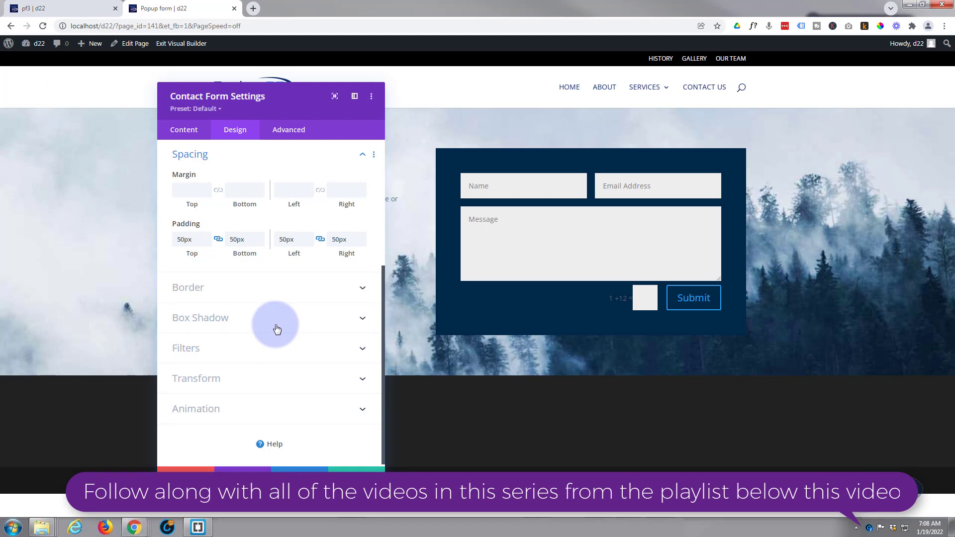
- Replace the contact form's CSS ID with 'popform' and save its settings
click(285, 132)
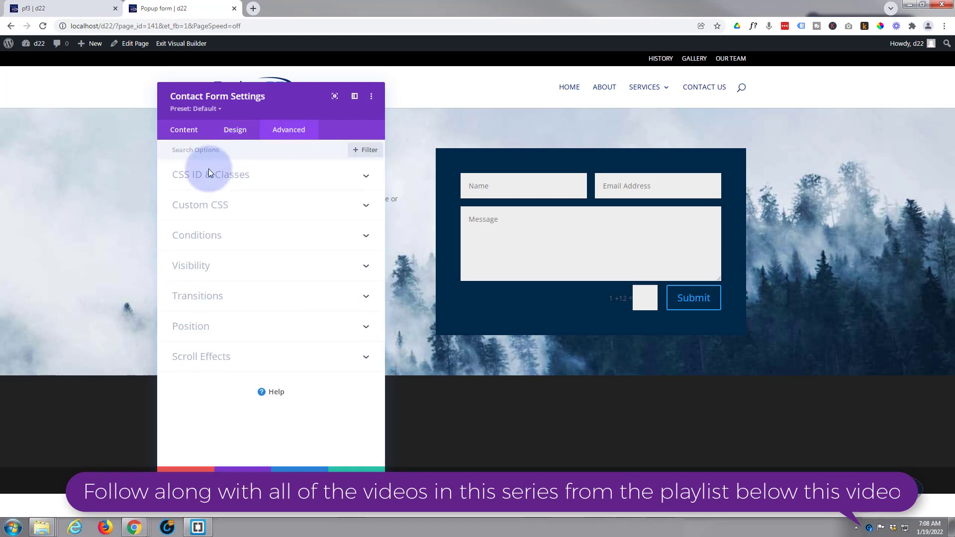
click(267, 179)
drag(249, 210, 125, 216)
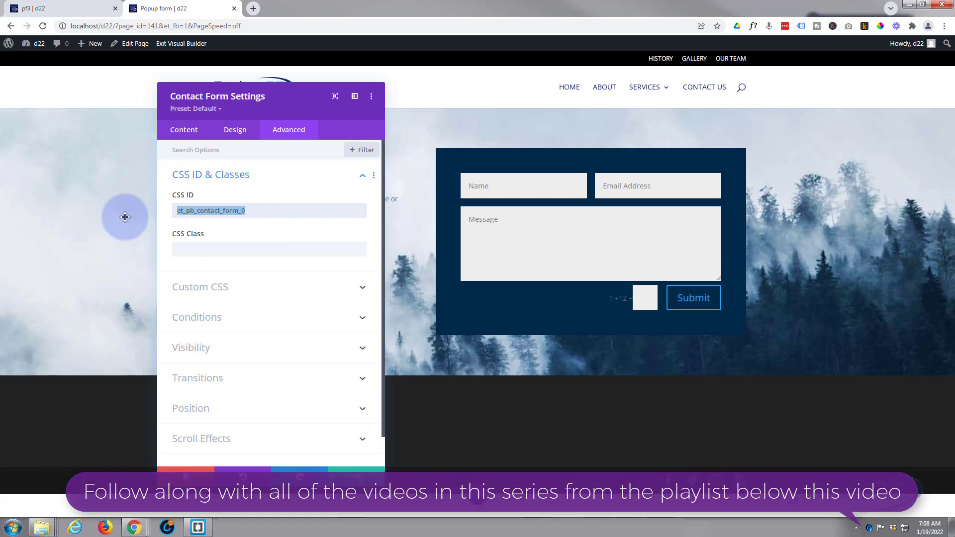
text(popform)
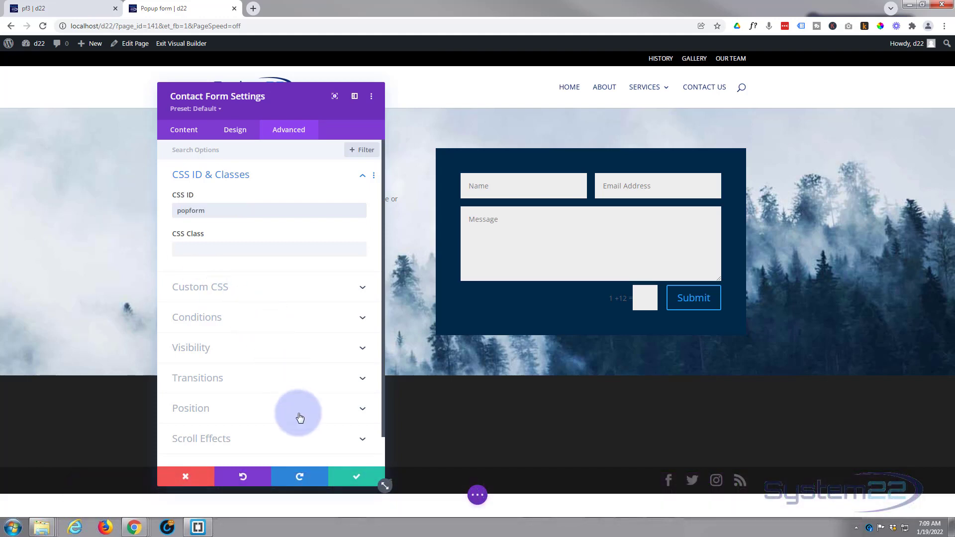
click(347, 479)
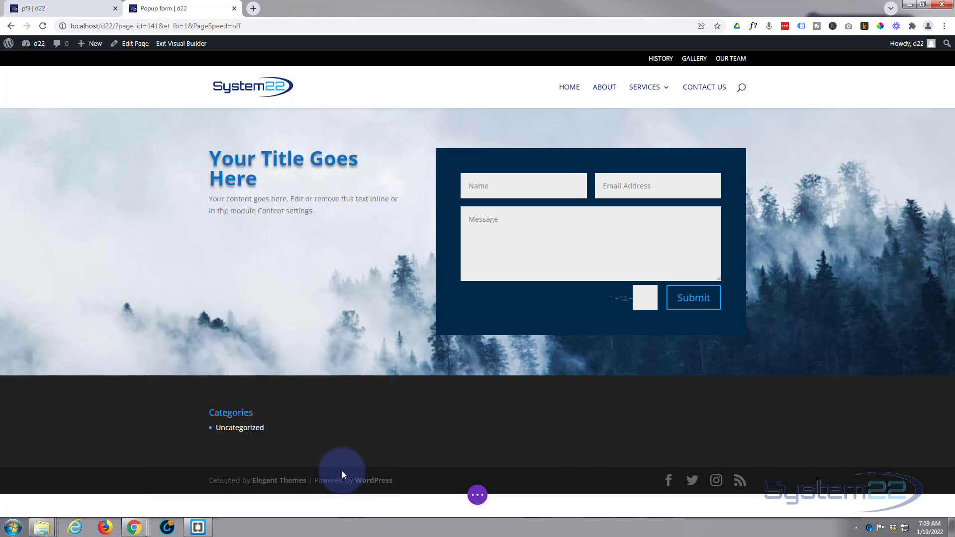